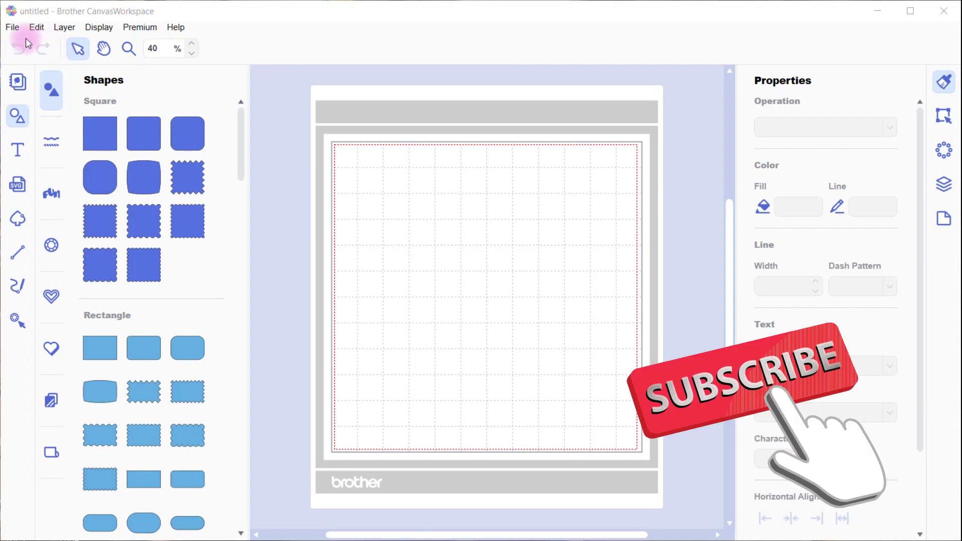
Open the File menu in the untitled project with the empty cutting mat
left_click(13, 28)
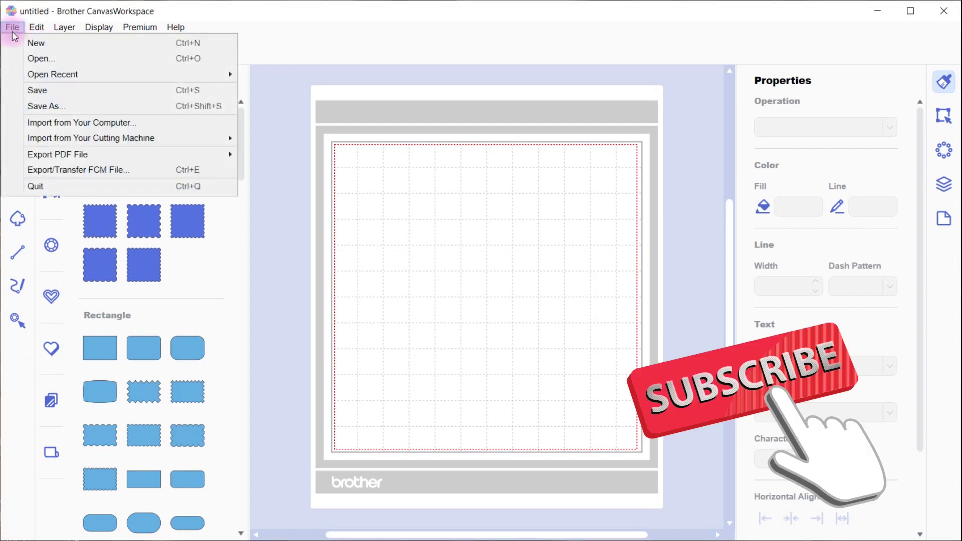
Import 'Hex Oct Coasters 4des SVG' from the Octagon Coasters folder onto the mat
left_click(59, 124)
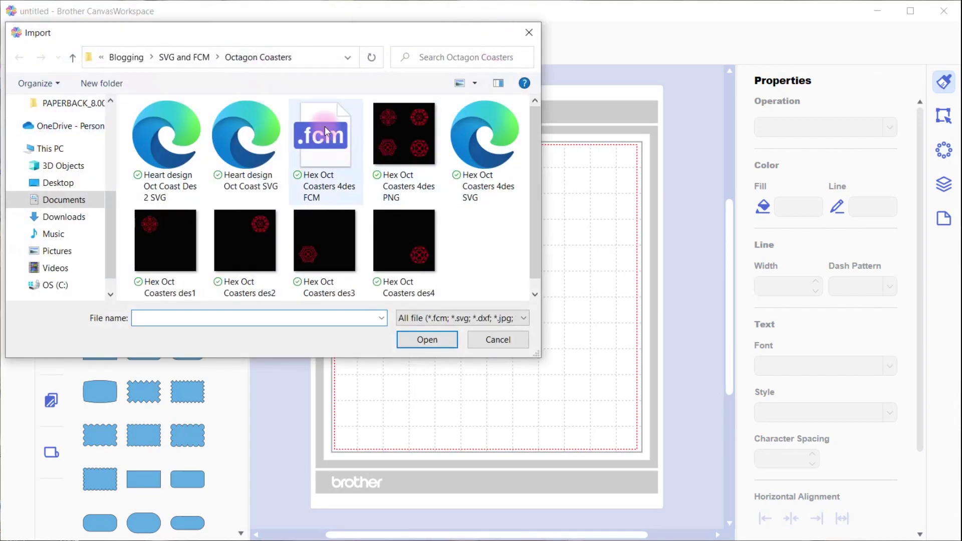
left_click(479, 156)
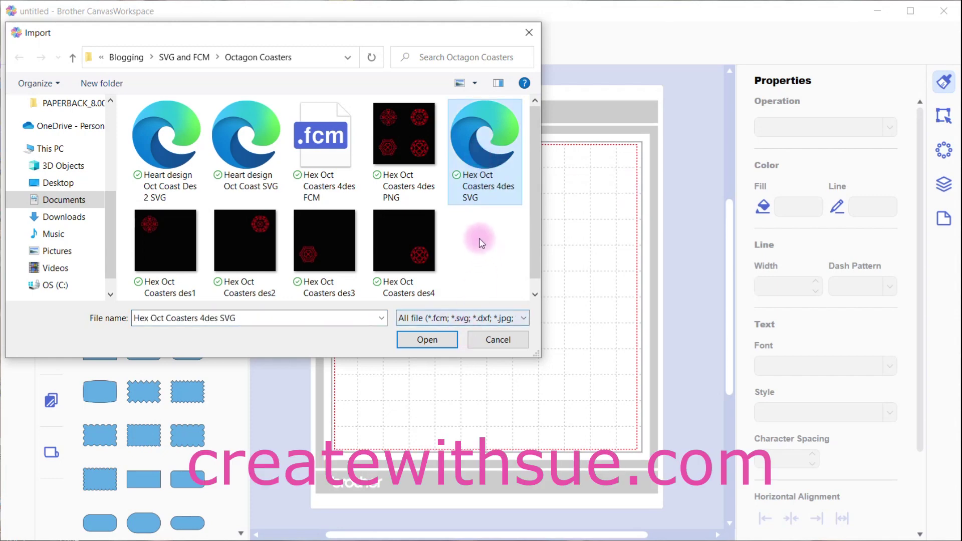
left_click(431, 339)
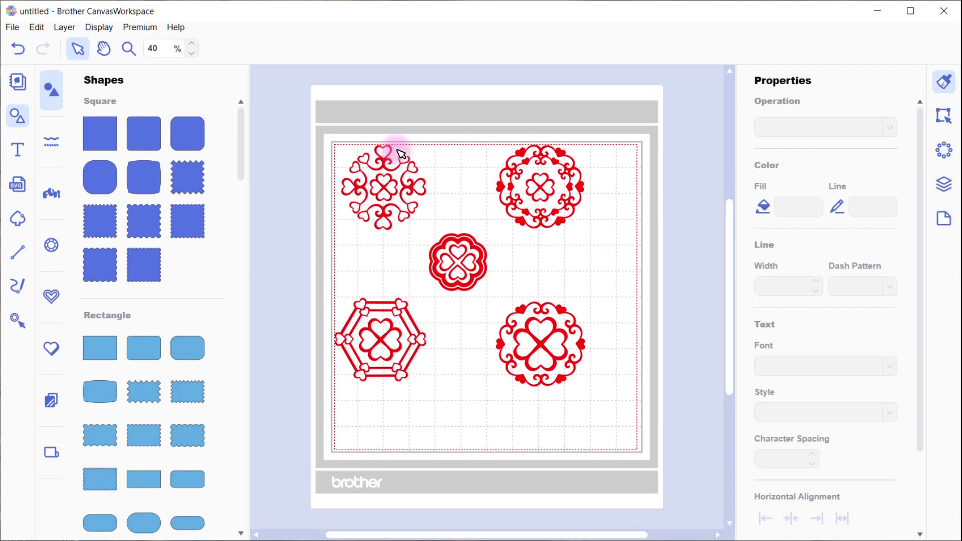
Marquee-select all five coaster designs, shift them together right and down, then deselect
left_click_drag(299, 123, 635, 367)
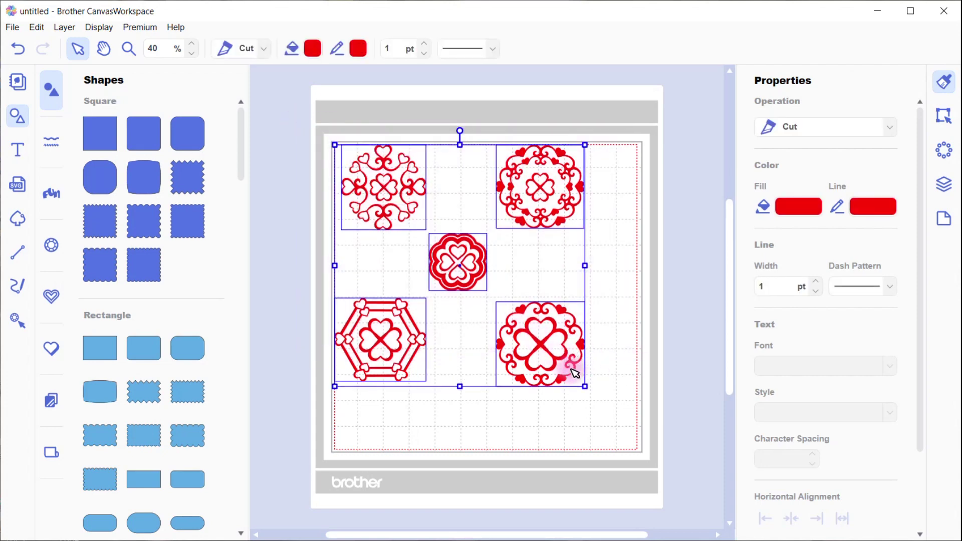
left_click_drag(573, 369, 597, 387)
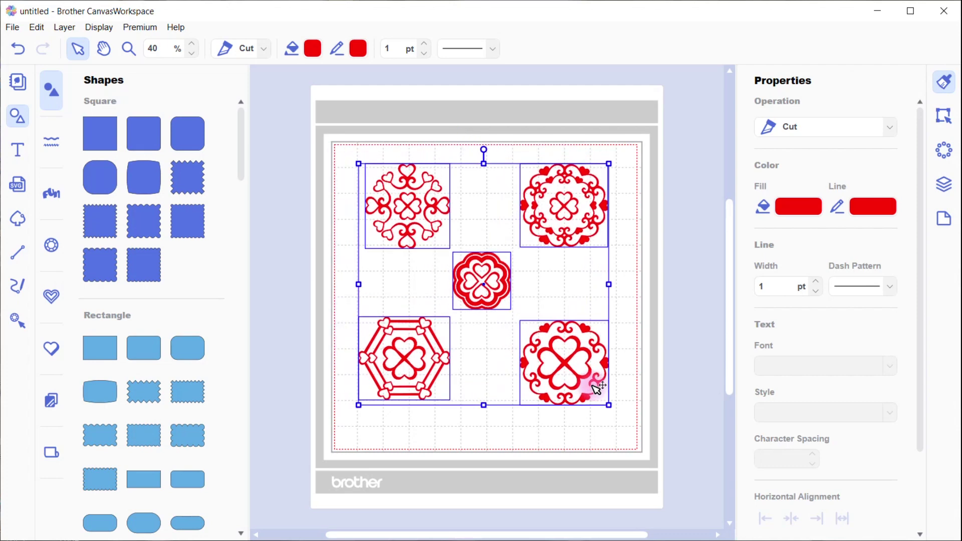
left_click(312, 316)
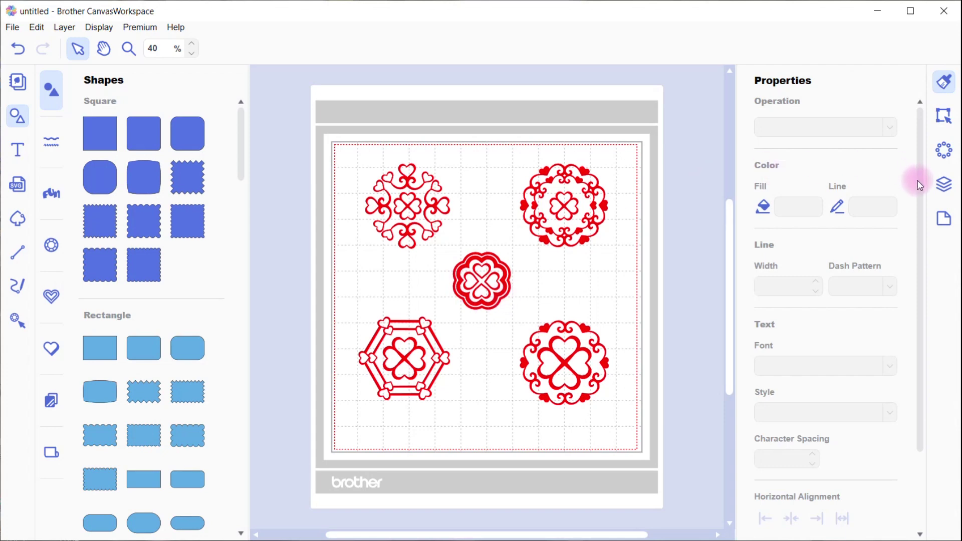
Select the bottom-right heart mandala and show its 3.43 by 3.27 inch size settings
left_click(944, 185)
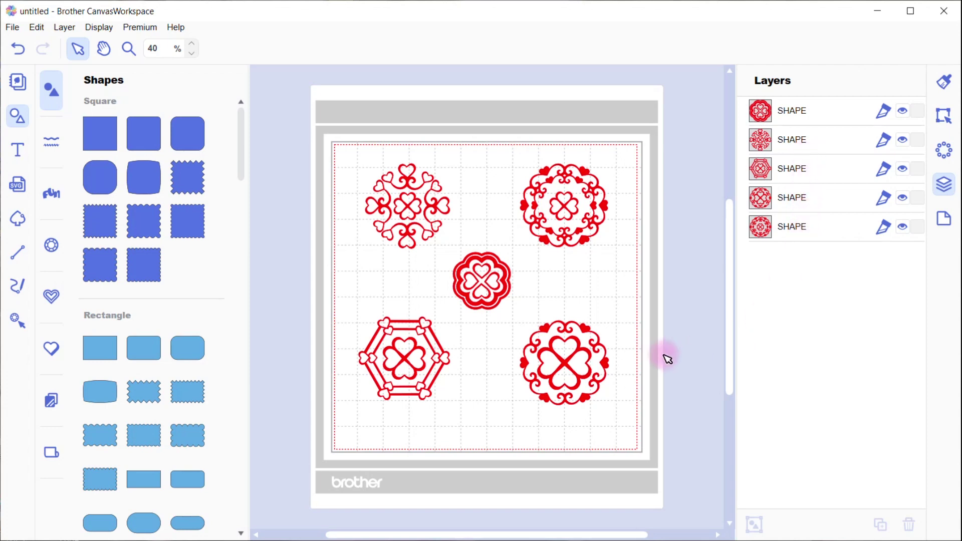
left_click(608, 367)
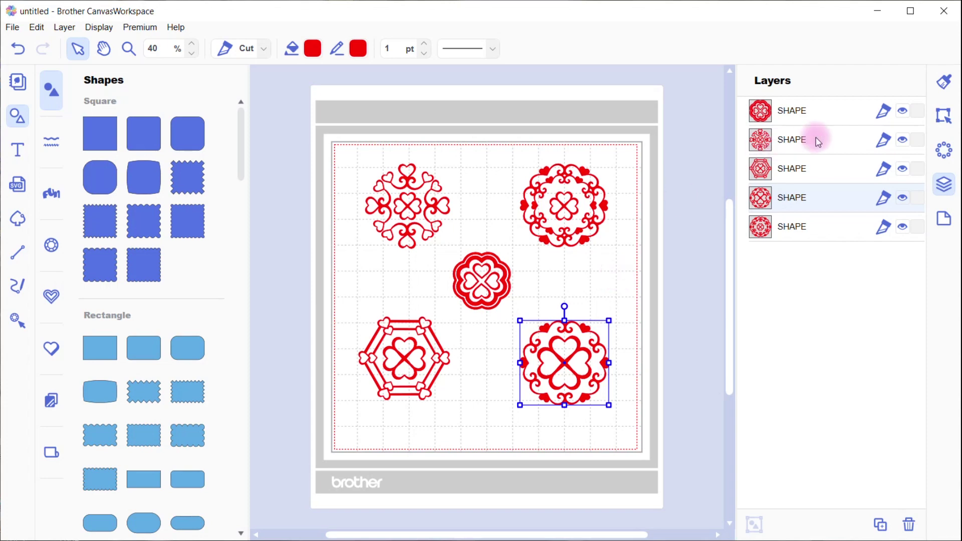
left_click(944, 117)
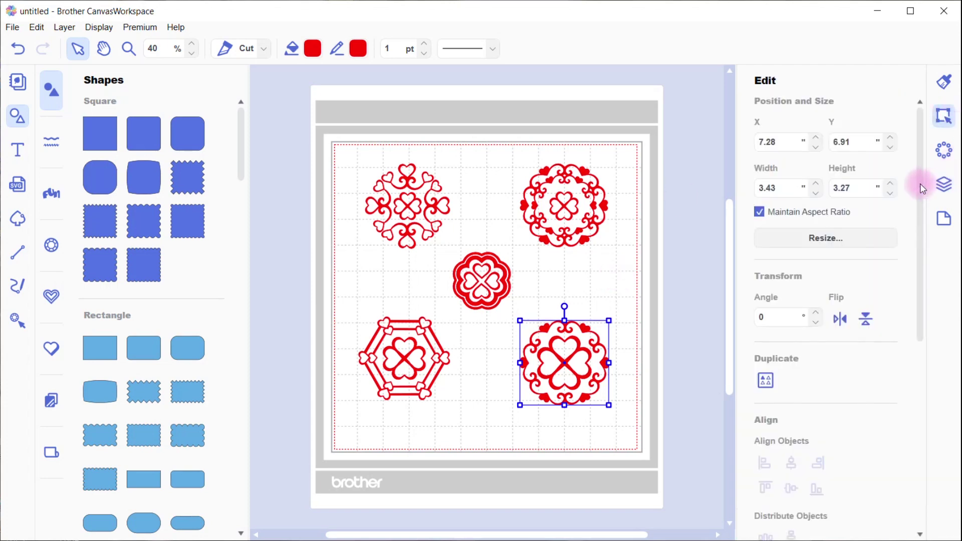
Divide the bottom-right mandala into separate pieces and list the seven resulting layers
left_click_drag(922, 182, 927, 324)
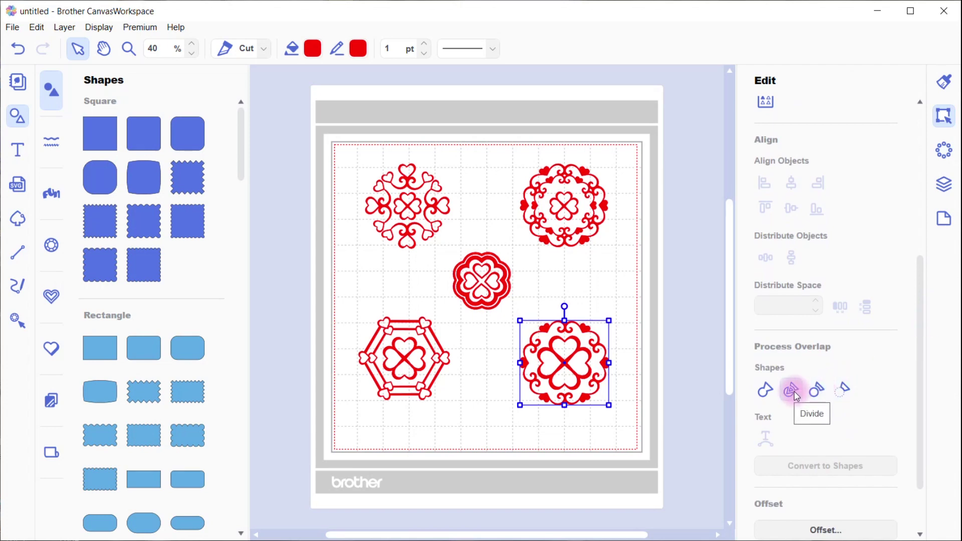
left_click(792, 390)
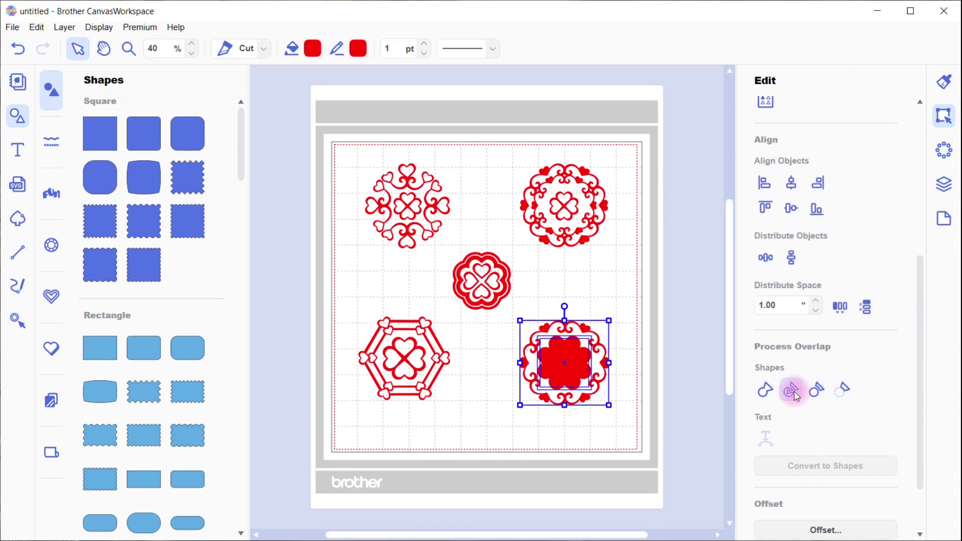
left_click(663, 401)
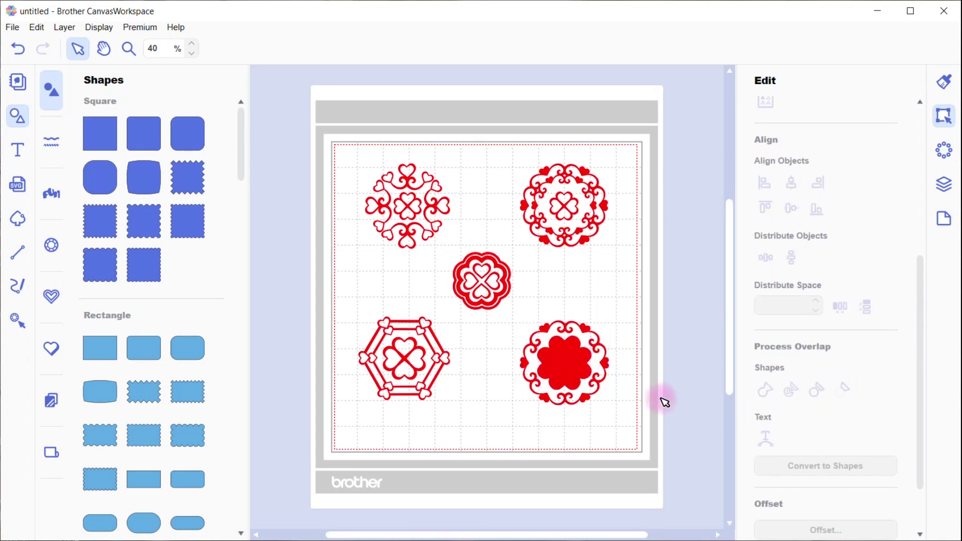
left_click(942, 185)
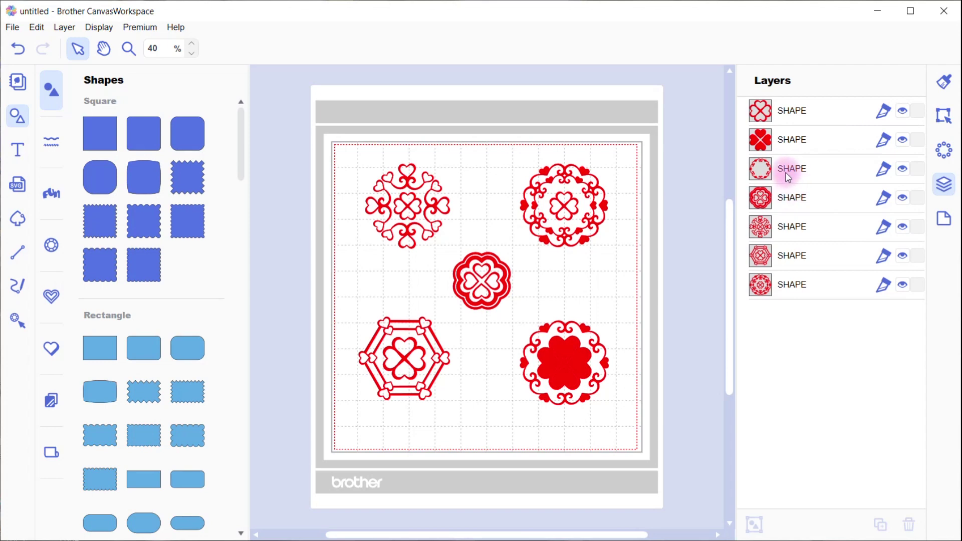
left_click(570, 365)
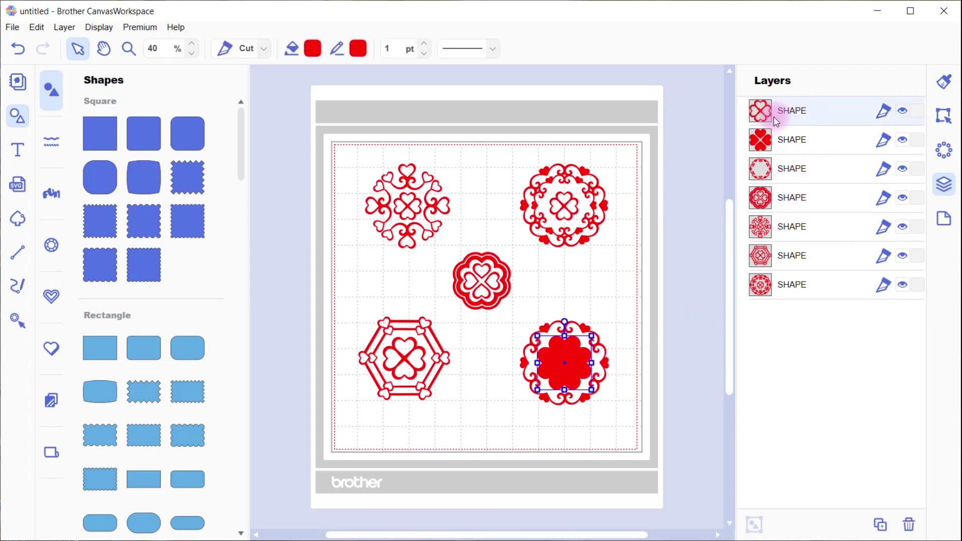
left_click(793, 150)
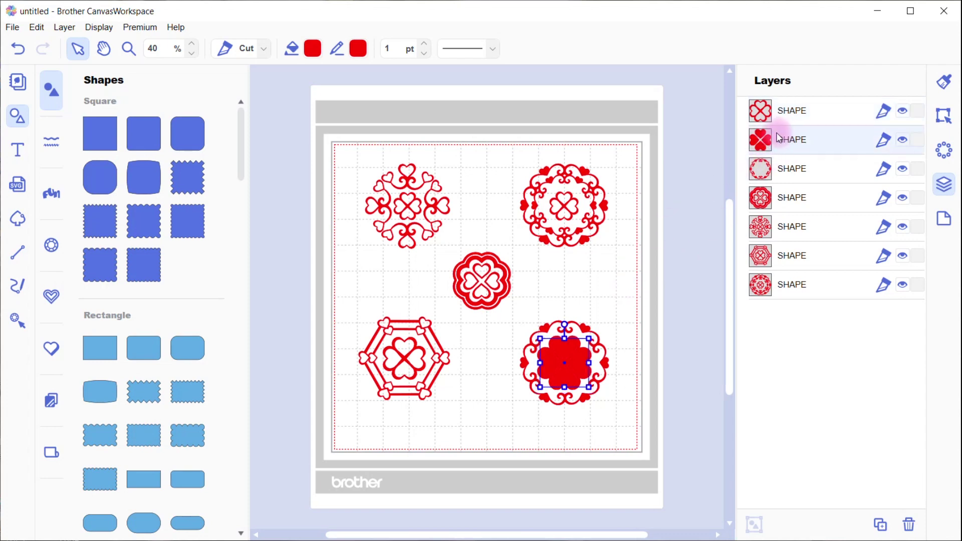
left_click(576, 360)
left_click_drag(576, 360, 629, 264)
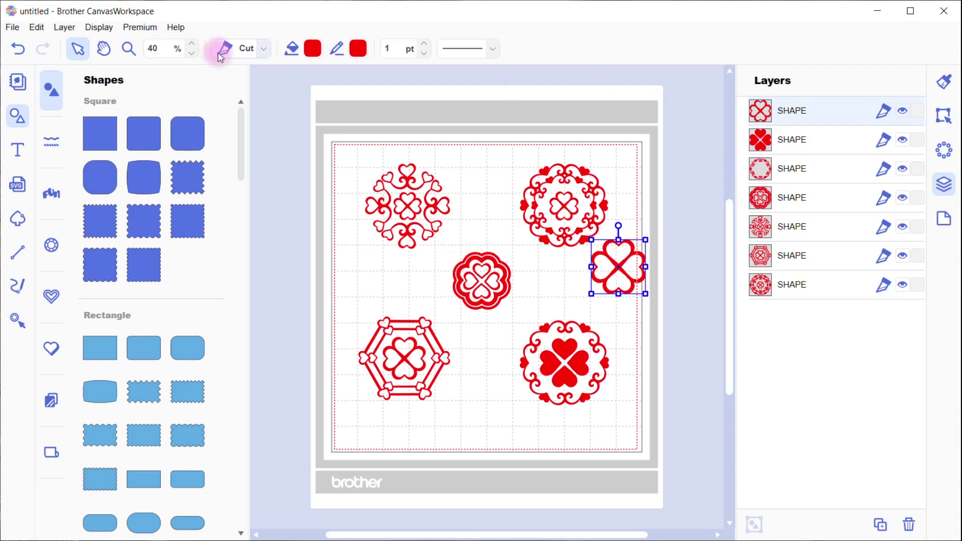
left_click(18, 50)
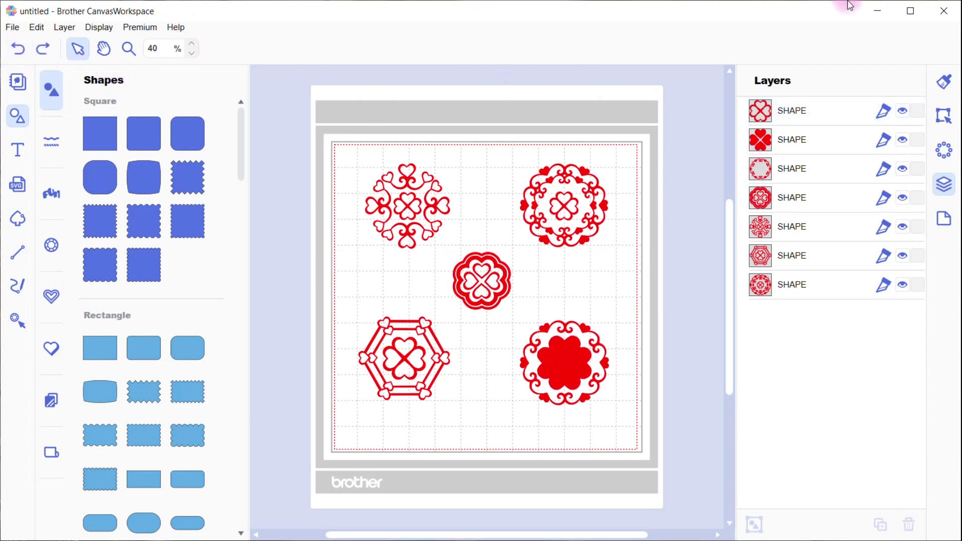
left_click(797, 141)
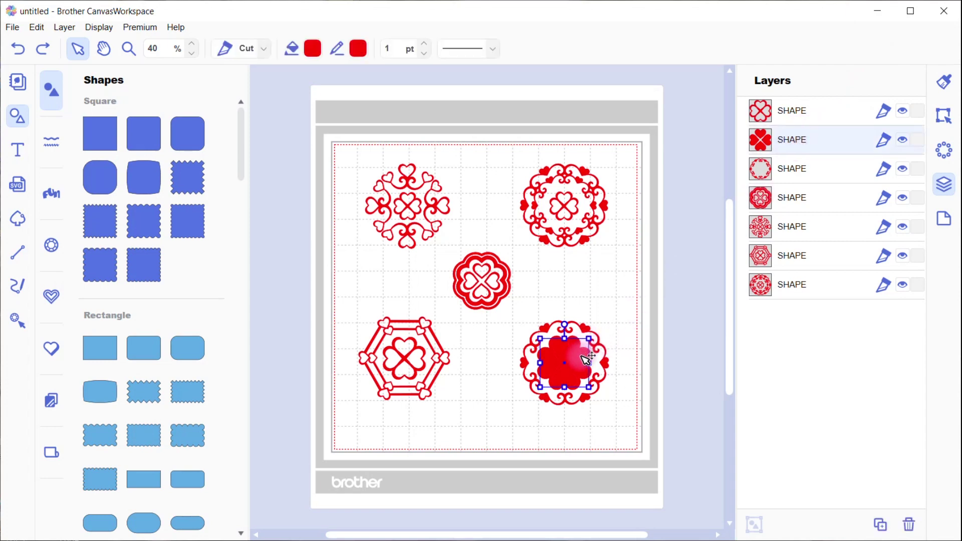
Move the solid and outlined hearts out of the bottom-right frame and place the scalloped flower inside it
left_click_drag(586, 359, 623, 275)
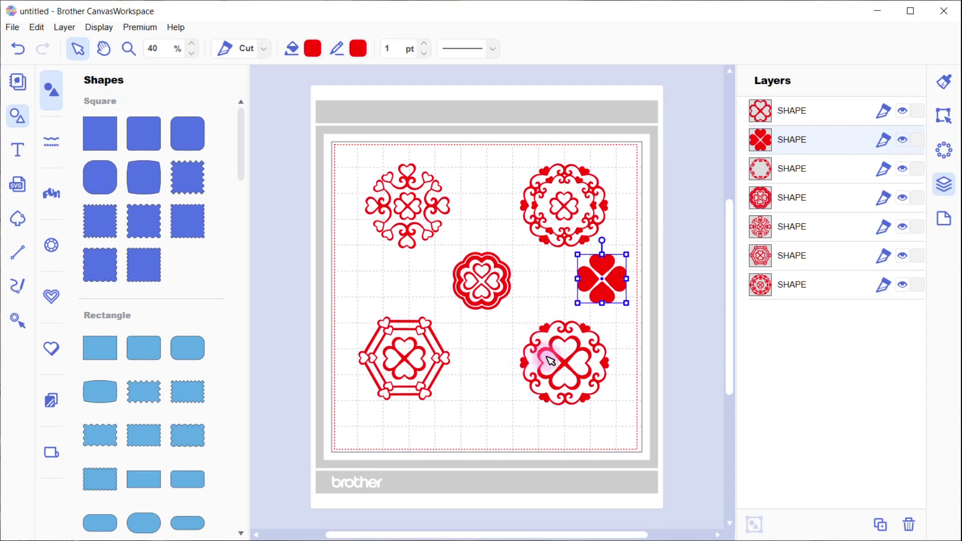
left_click(574, 361)
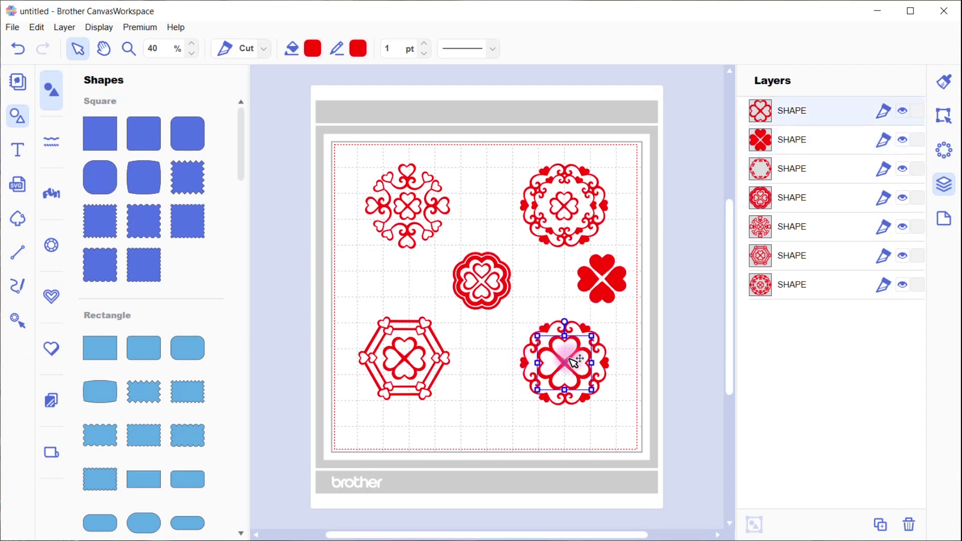
left_click_drag(575, 362, 489, 409)
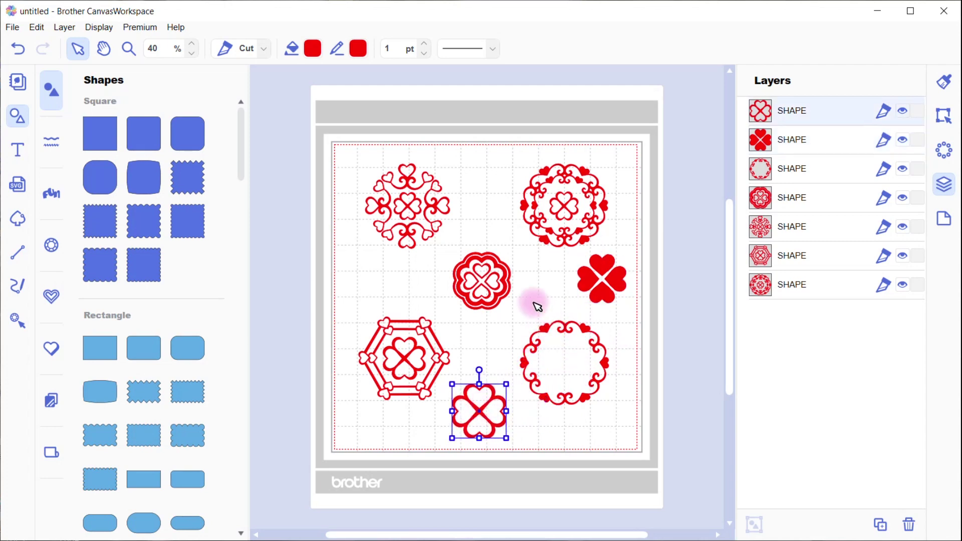
left_click(506, 296)
left_click_drag(506, 296, 584, 376)
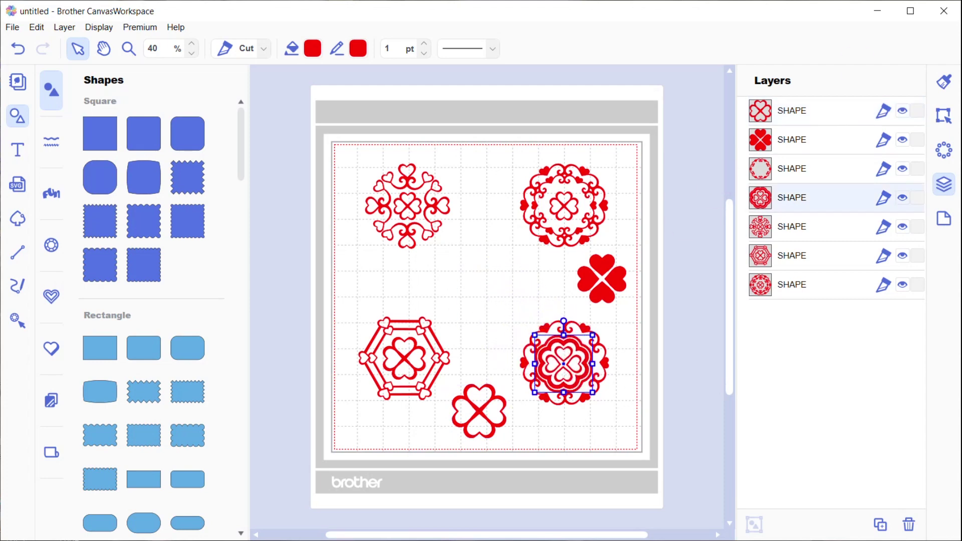
left_click(945, 116)
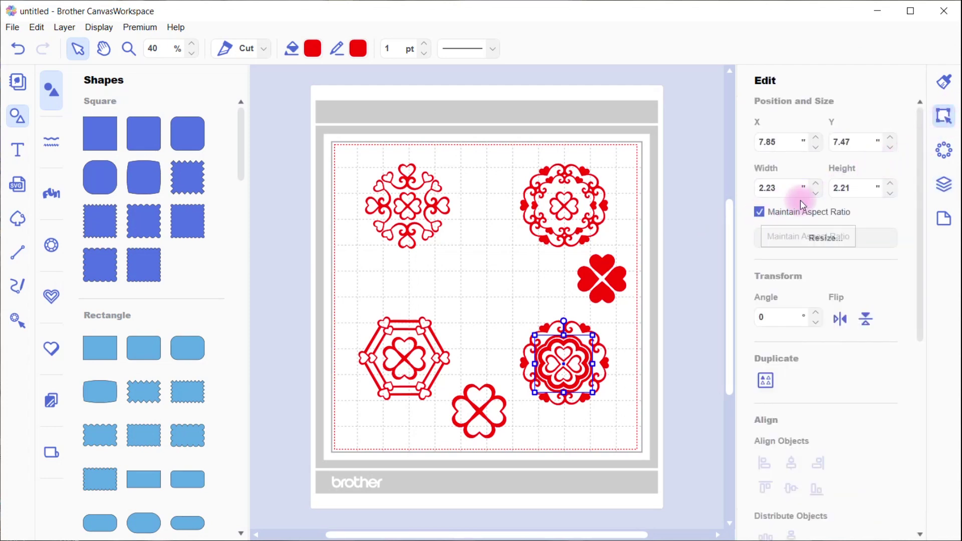
Shrink the inner scalloped flower to 1.73 wide and select it together with the frame
left_click(817, 195)
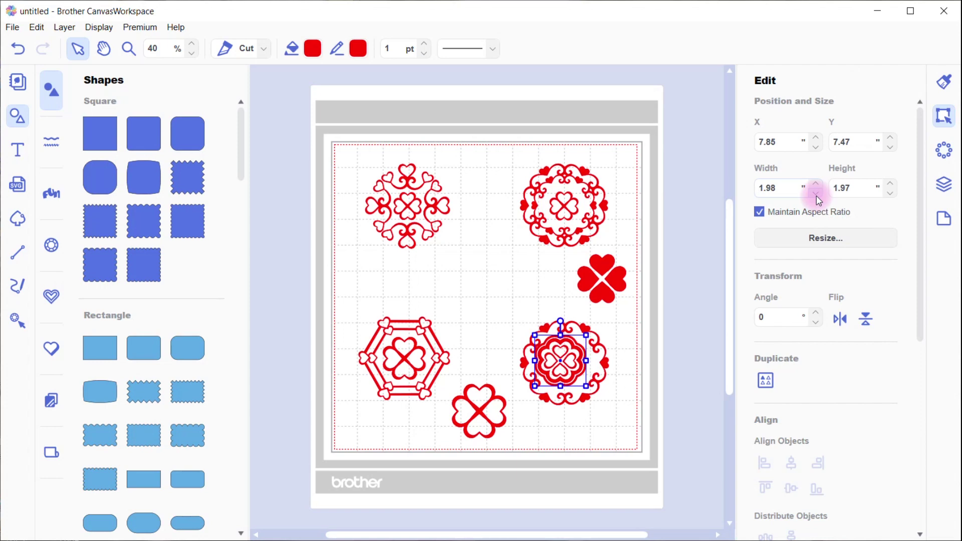
left_click(817, 196)
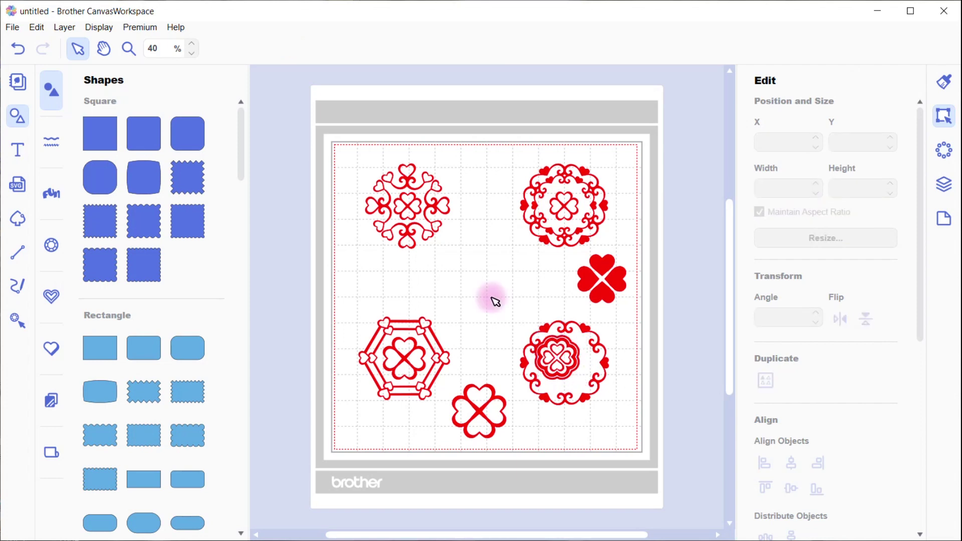
left_click_drag(489, 301, 571, 364)
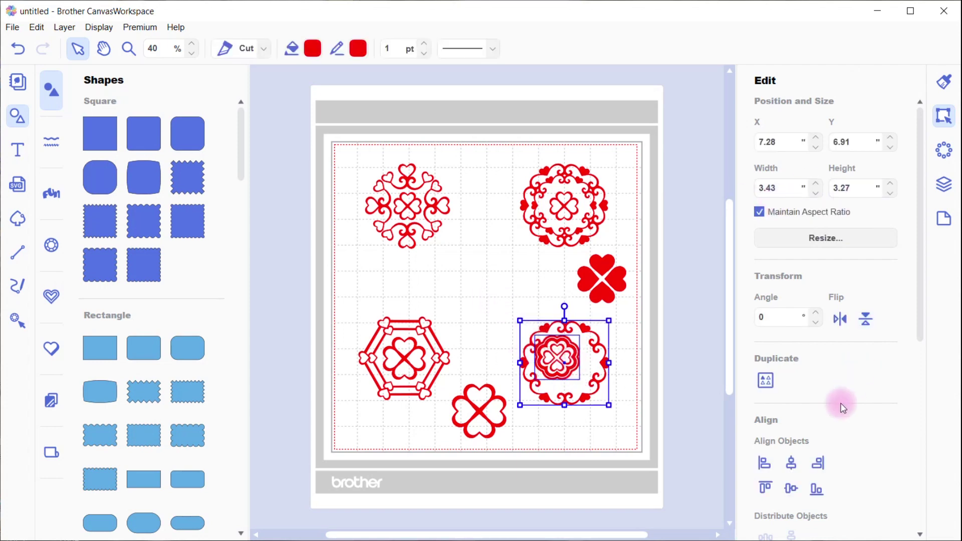
Centre the inner flower horizontally and vertically within the frame, then deselect
left_click(794, 464)
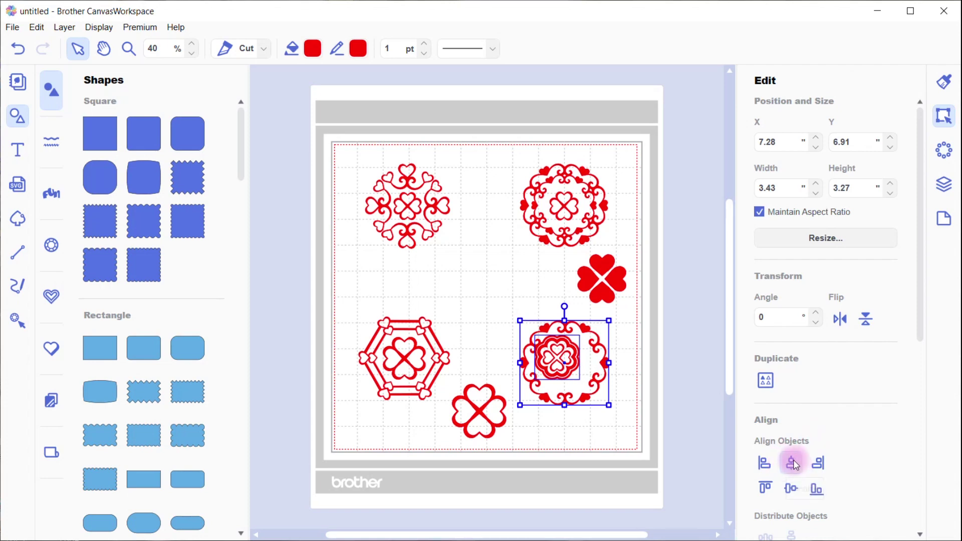
left_click(793, 490)
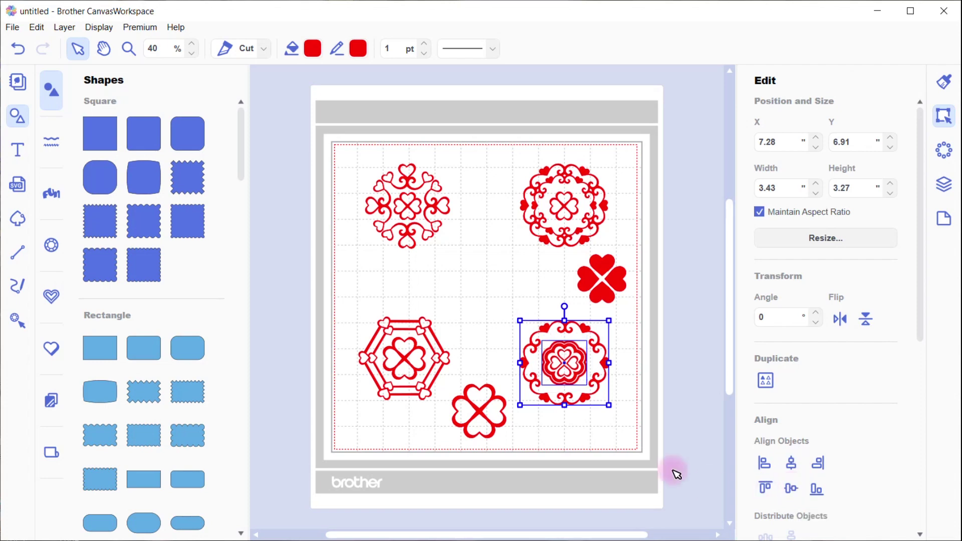
left_click(623, 438)
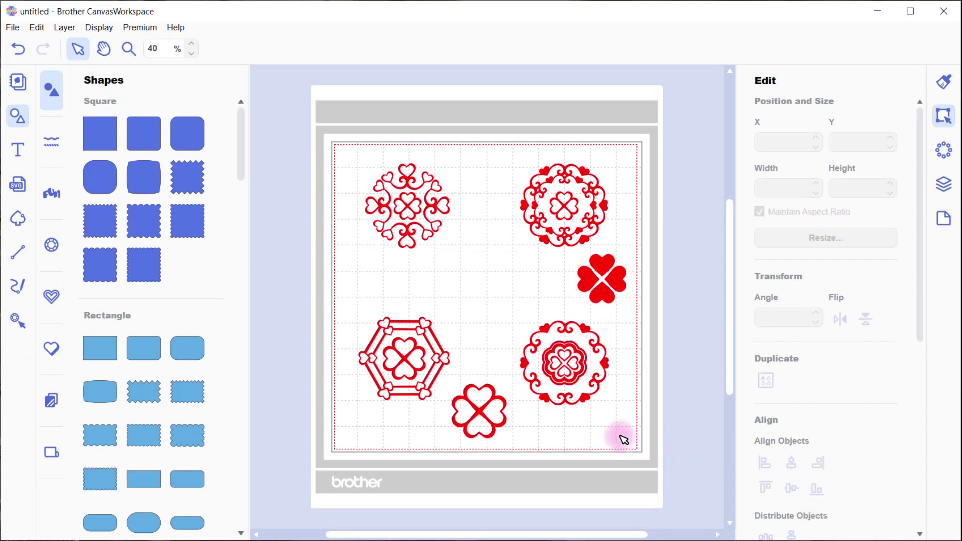
Enlarge the inner flower back to 1.98 wide and re-centre it in the outer ring
left_click(590, 368)
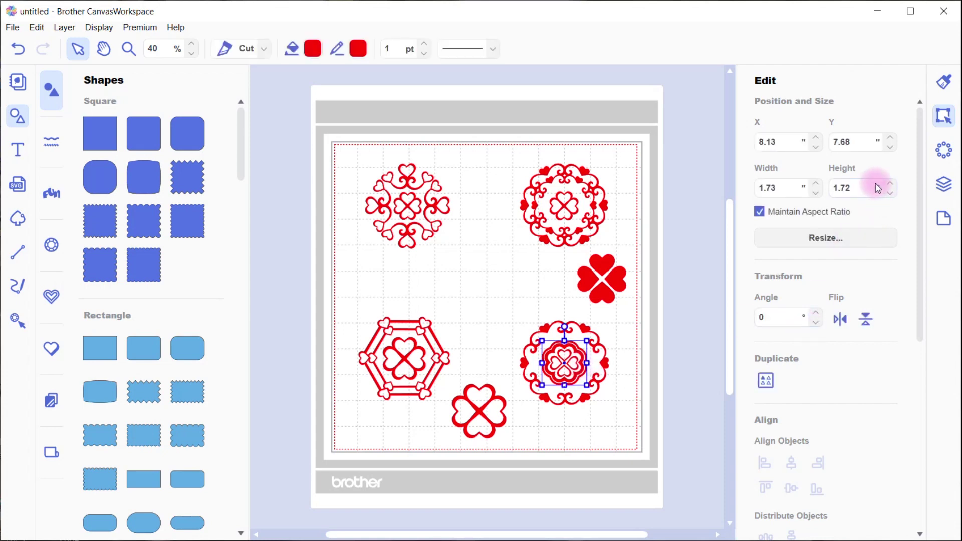
left_click(818, 183)
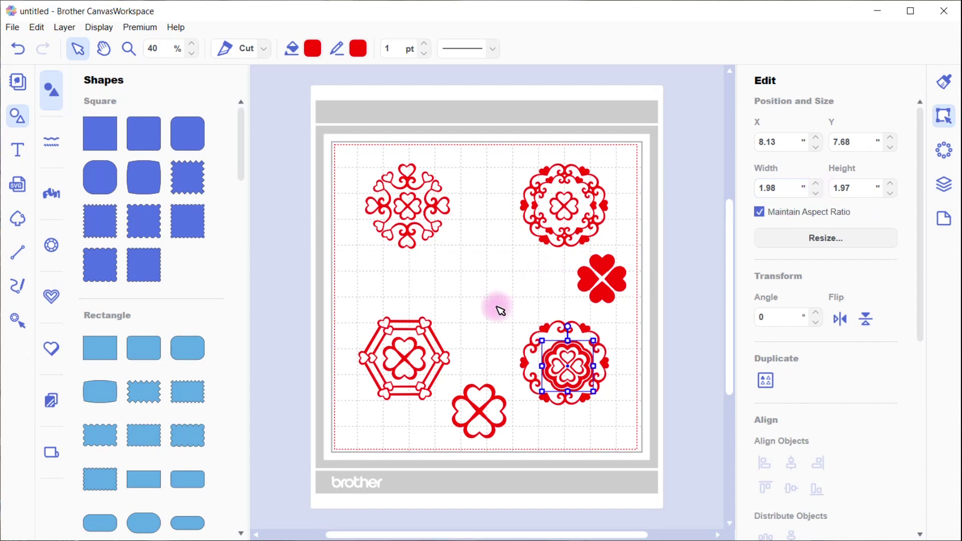
left_click_drag(497, 306, 553, 348)
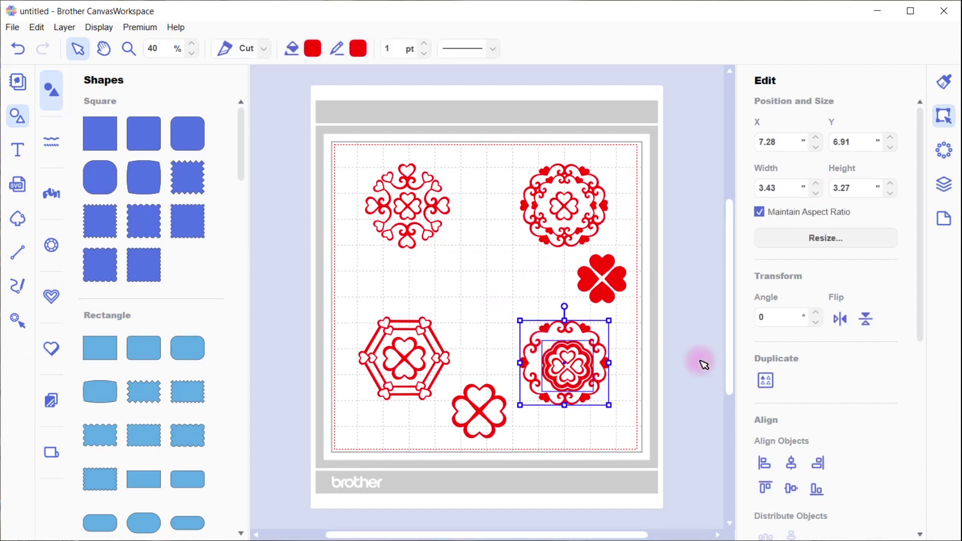
left_click(791, 464)
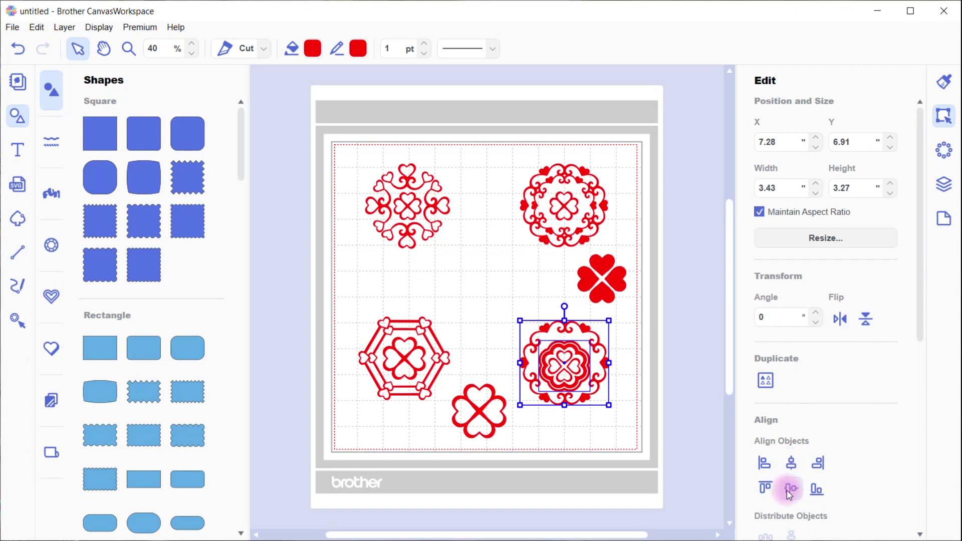
left_click(791, 488)
left_click(675, 439)
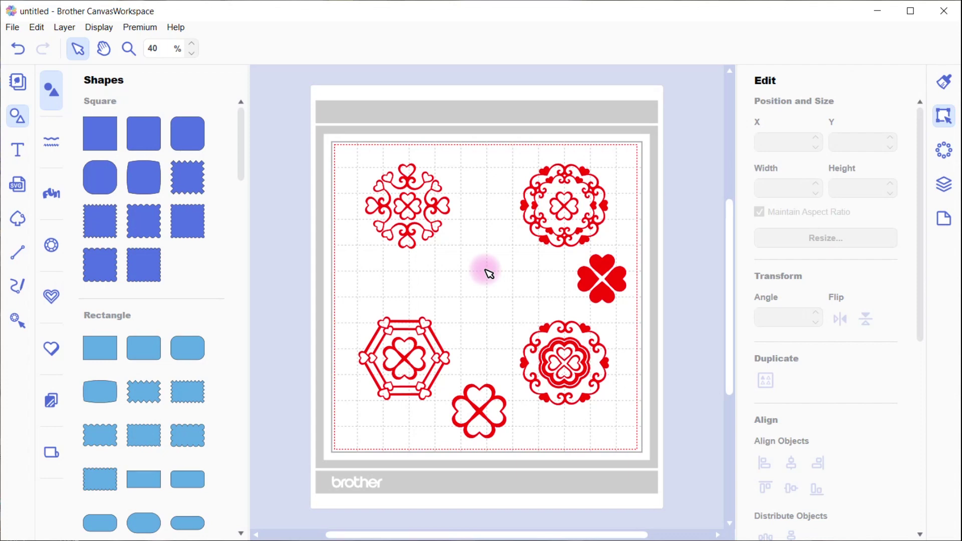
Transfer the coaster layout as an FCM file via the Internet to the cutting machine
left_click(13, 30)
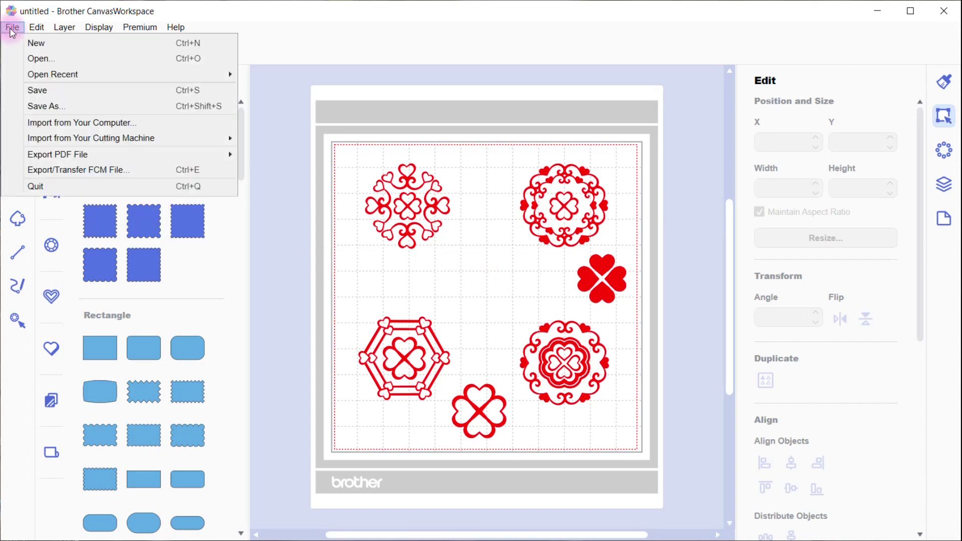
left_click(70, 170)
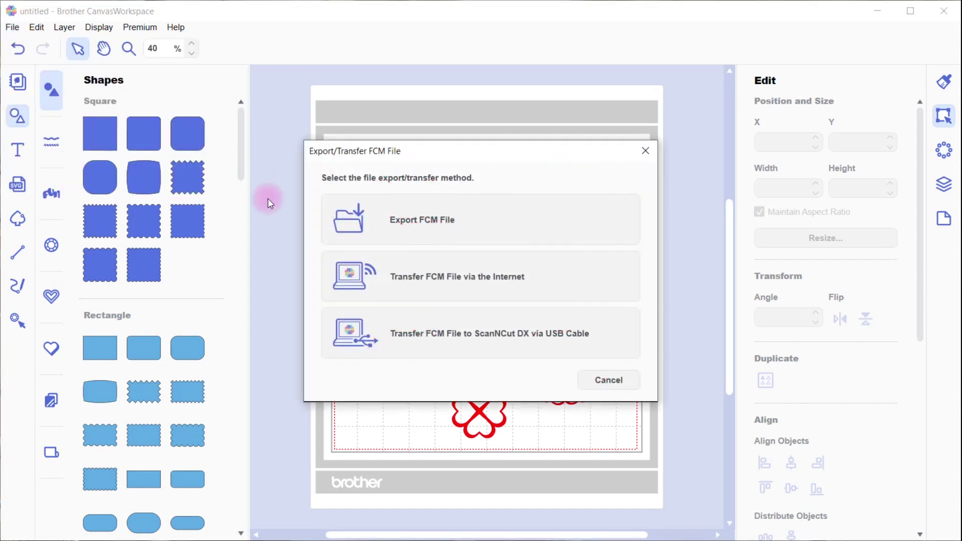
left_click(446, 290)
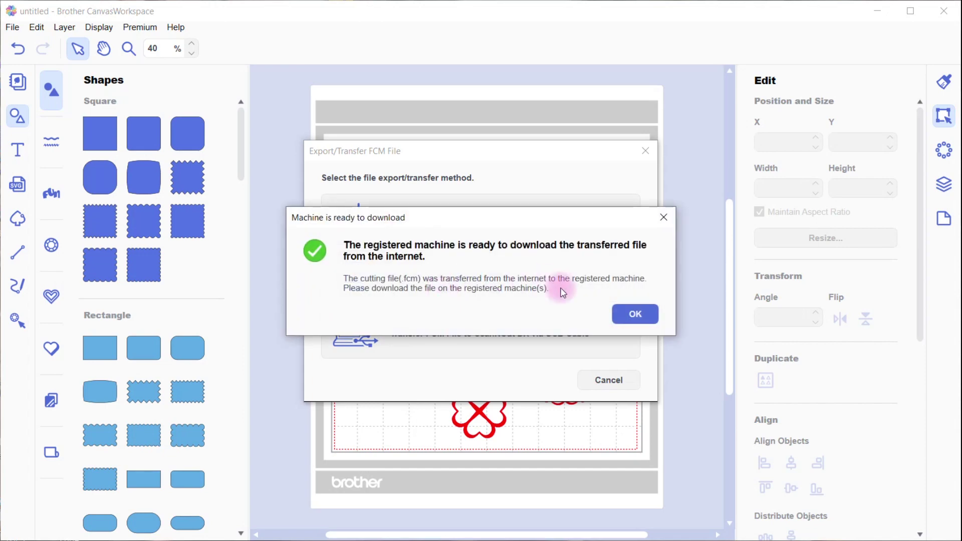
left_click(644, 320)
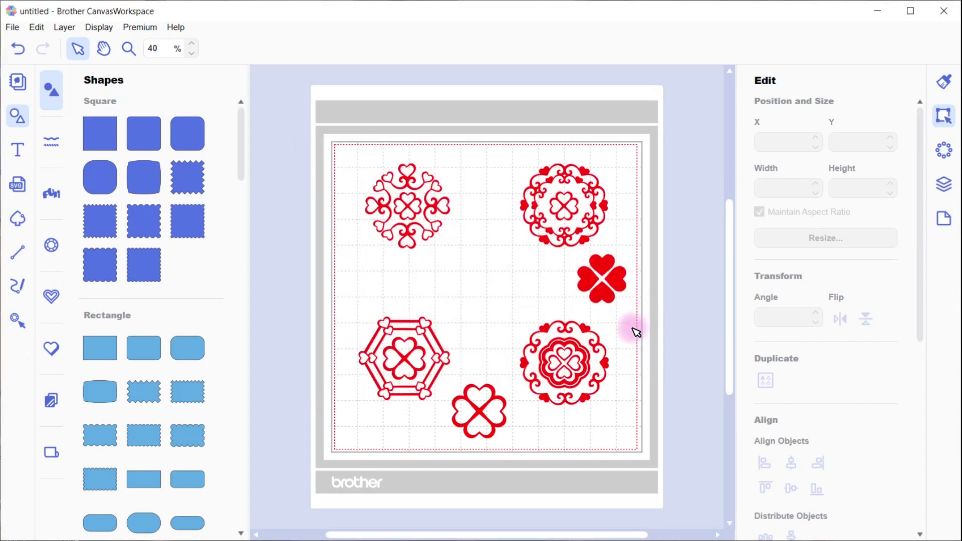
Hide the clover, top-left heart, hexagon and top-right mandala layers, keeping only the bottom-right mandala visible
left_click(944, 185)
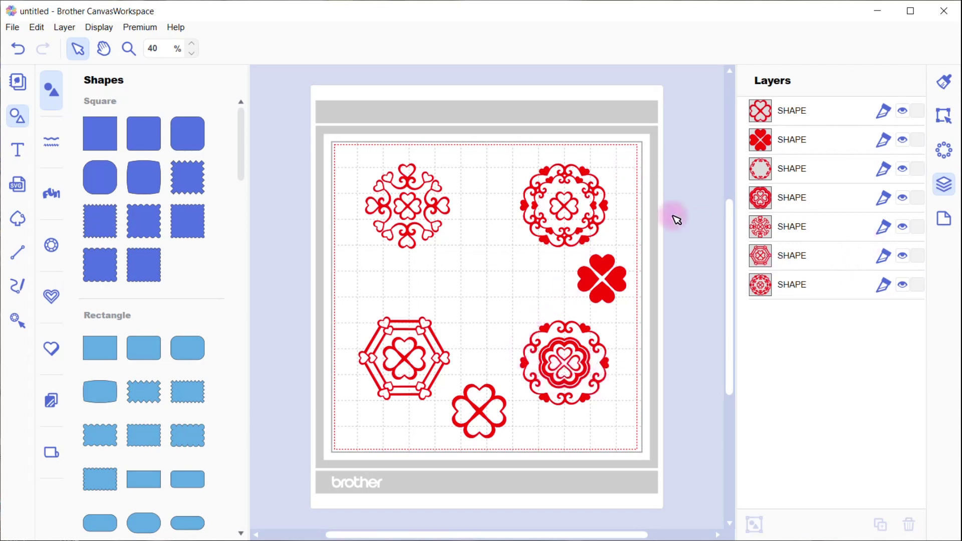
left_click(903, 111)
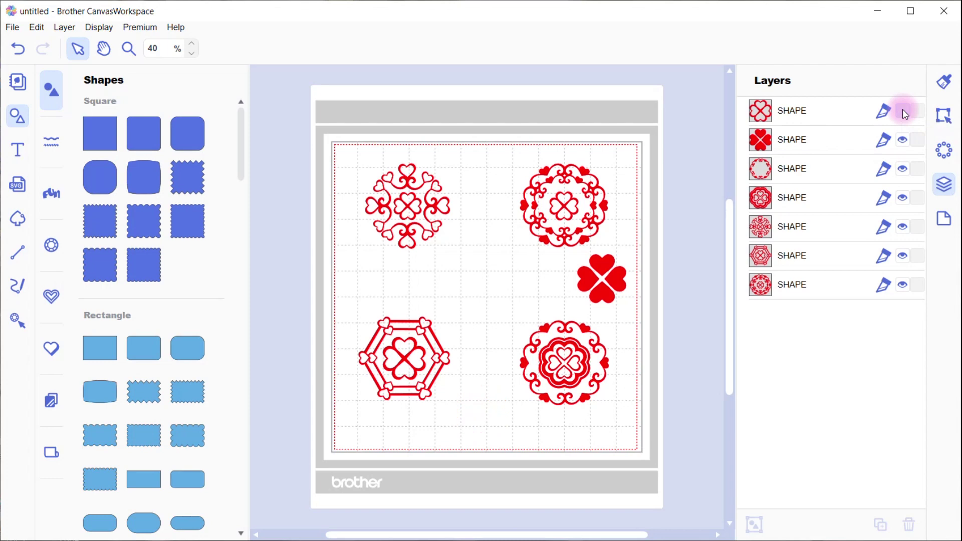
left_click(903, 140)
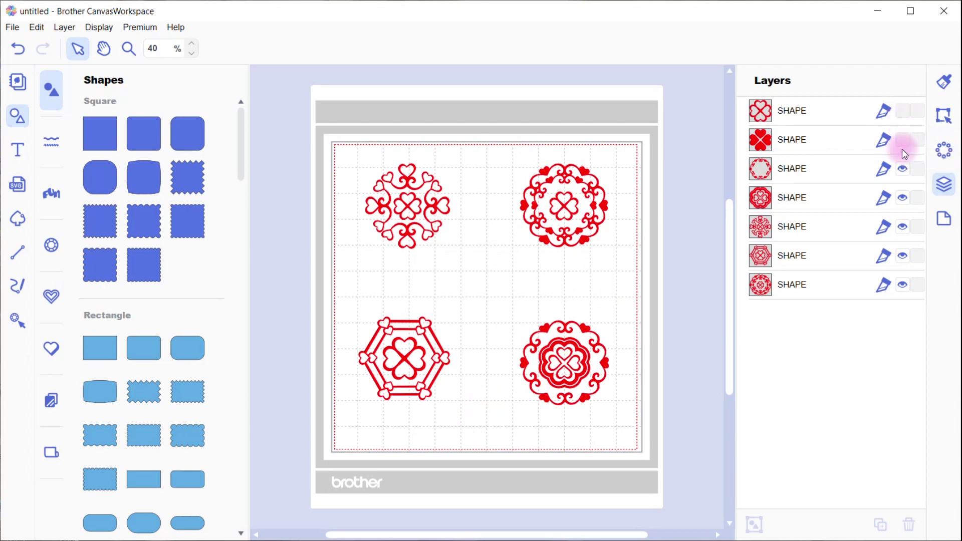
left_click(903, 169)
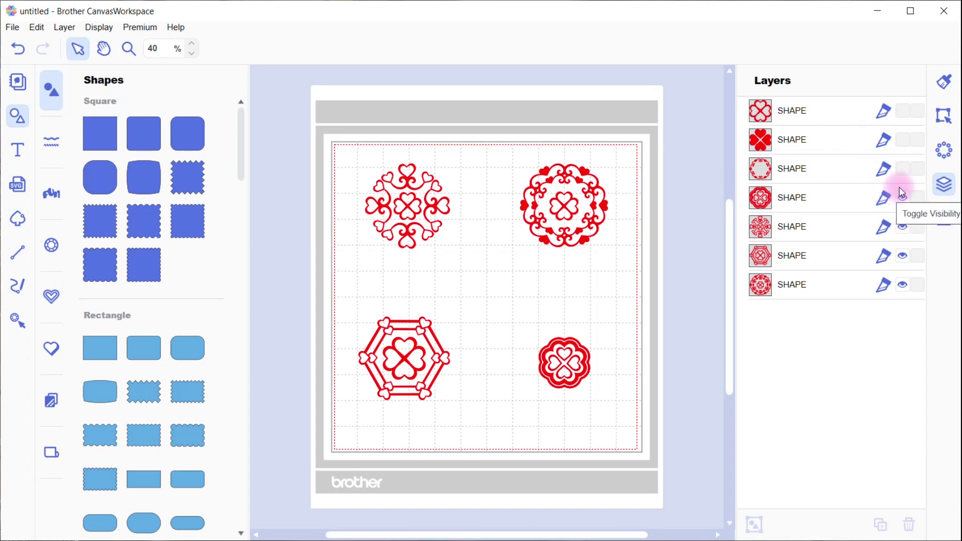
left_click(902, 172)
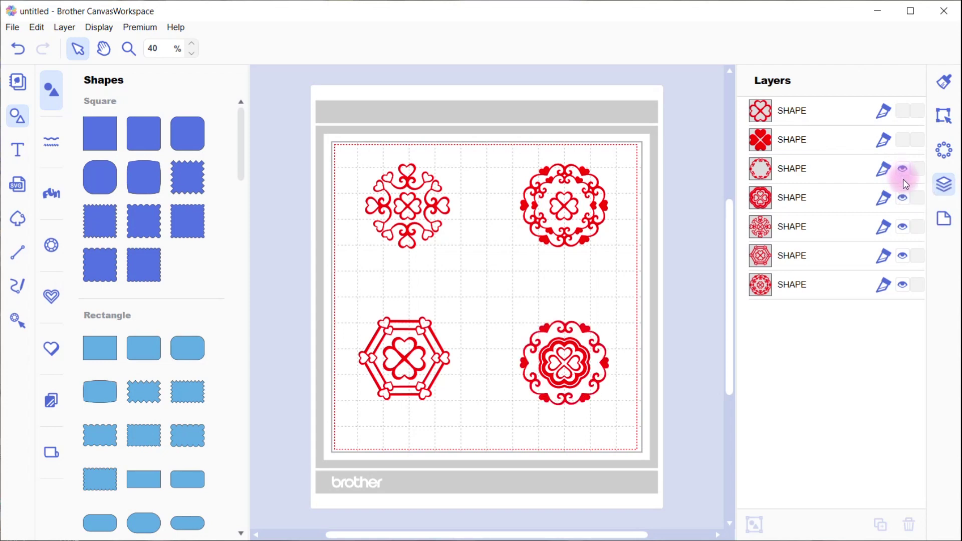
left_click(903, 227)
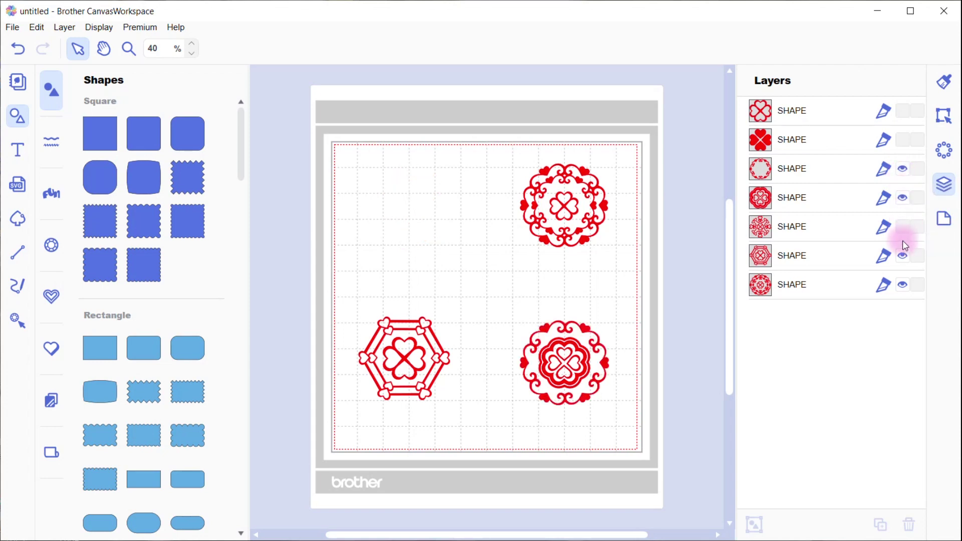
left_click(903, 256)
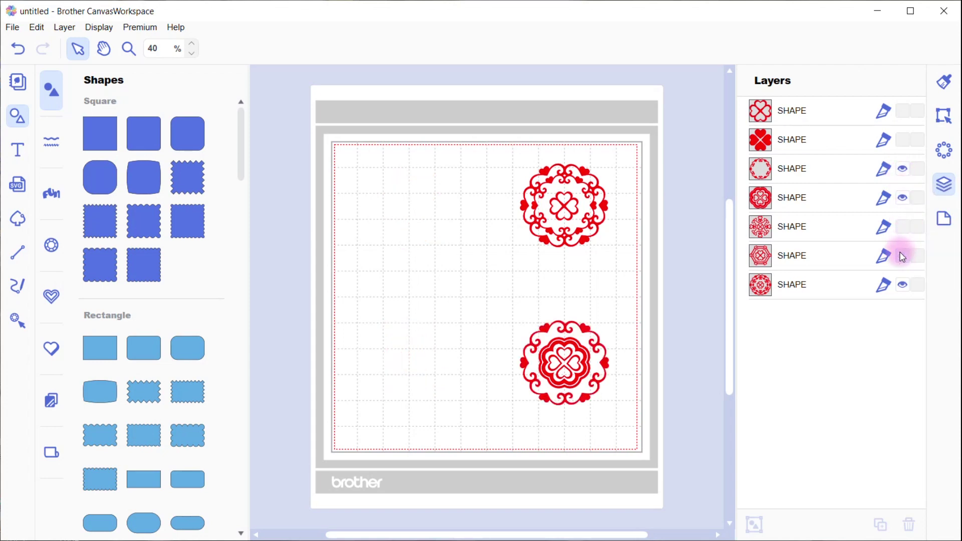
left_click(903, 285)
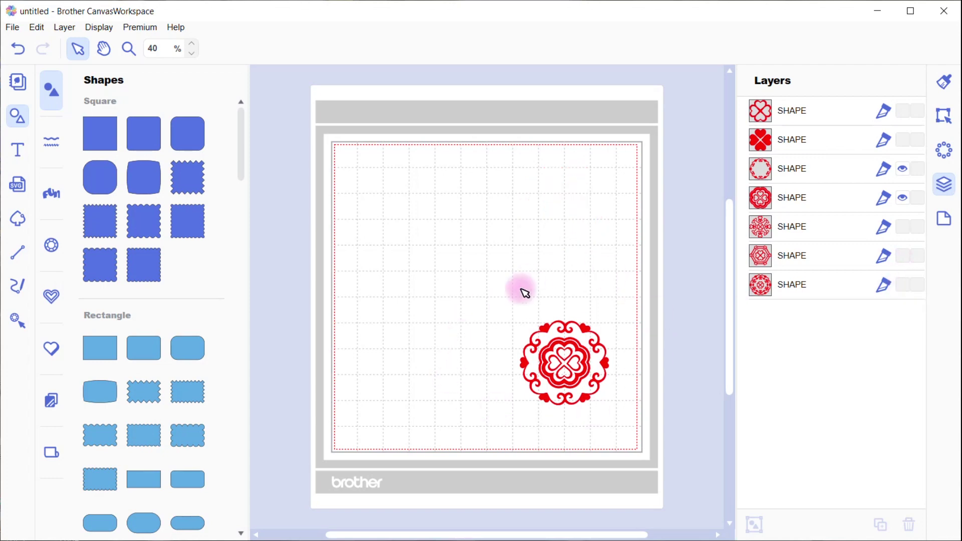
Unhide the clover shapes, top-left heart, hexagon and top-right mandala, then select the bottom-right mandala
left_click(900, 240)
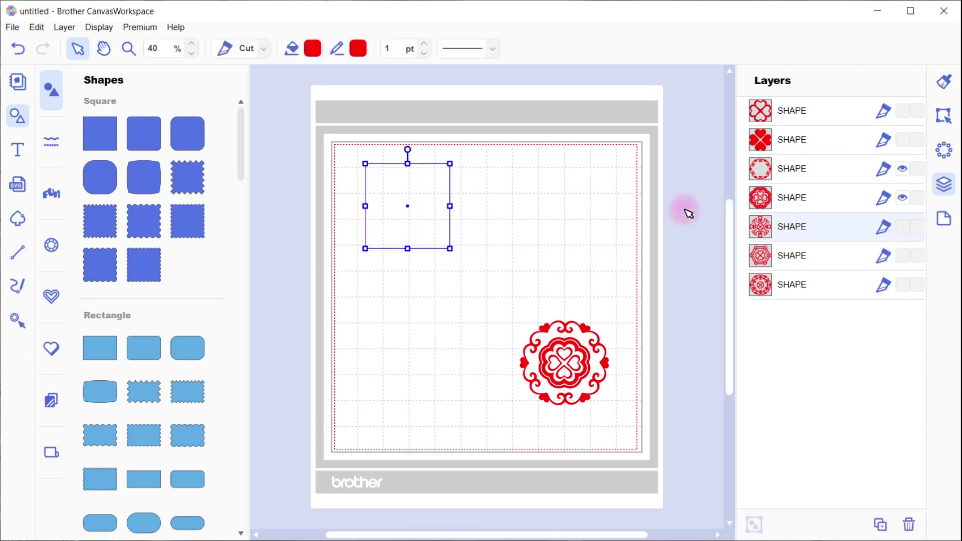
left_click(902, 111)
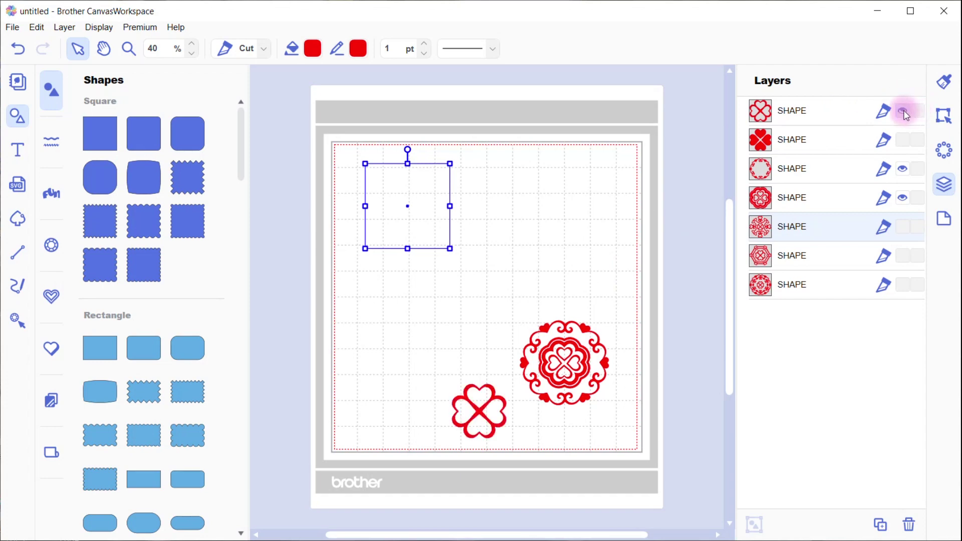
left_click(903, 141)
left_click(902, 226)
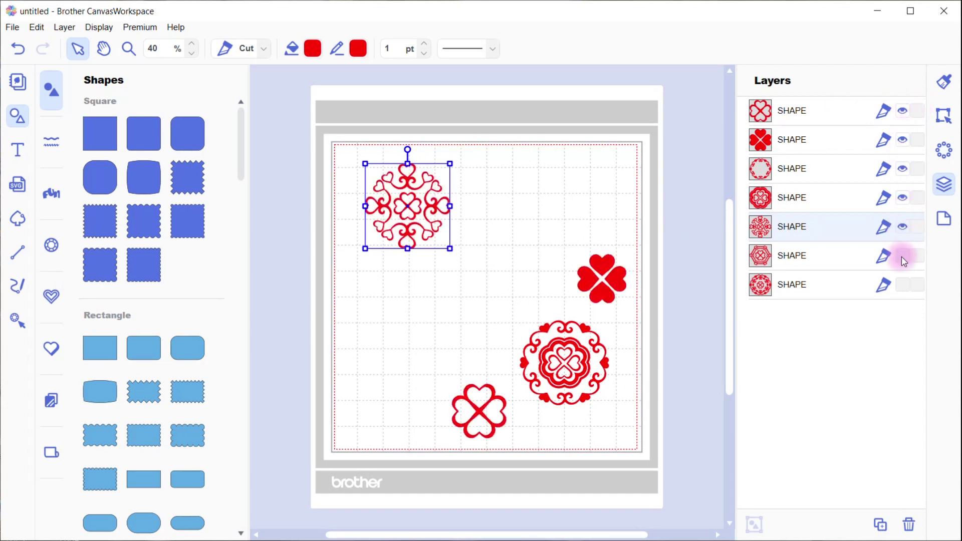
left_click(904, 263)
left_click(902, 283)
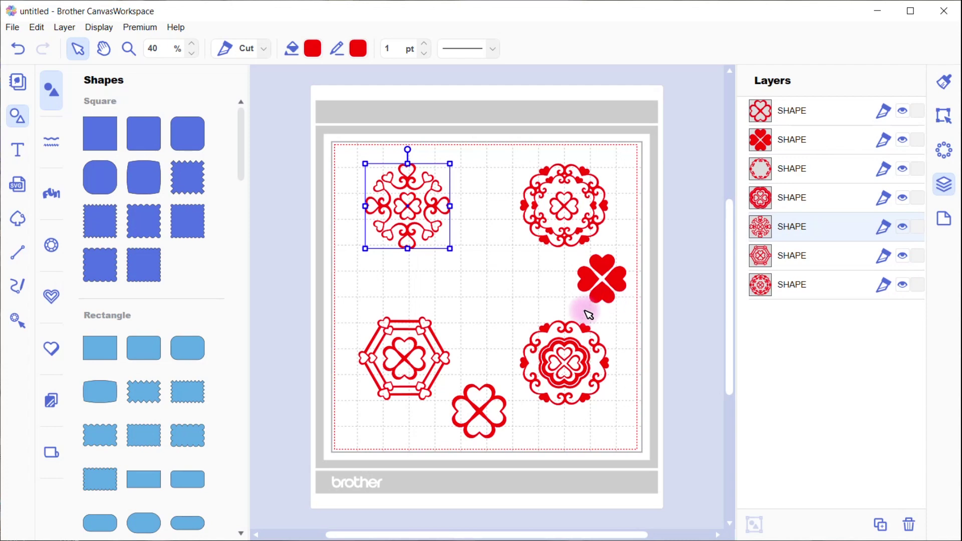
left_click_drag(497, 319, 580, 373)
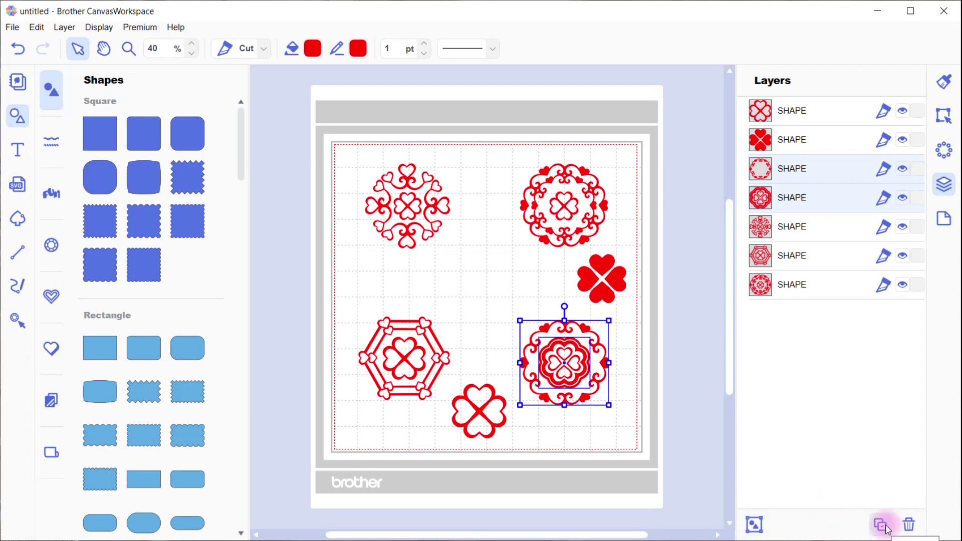
Group the bottom-right mandala's ring and centre flower into one group
left_click(754, 525)
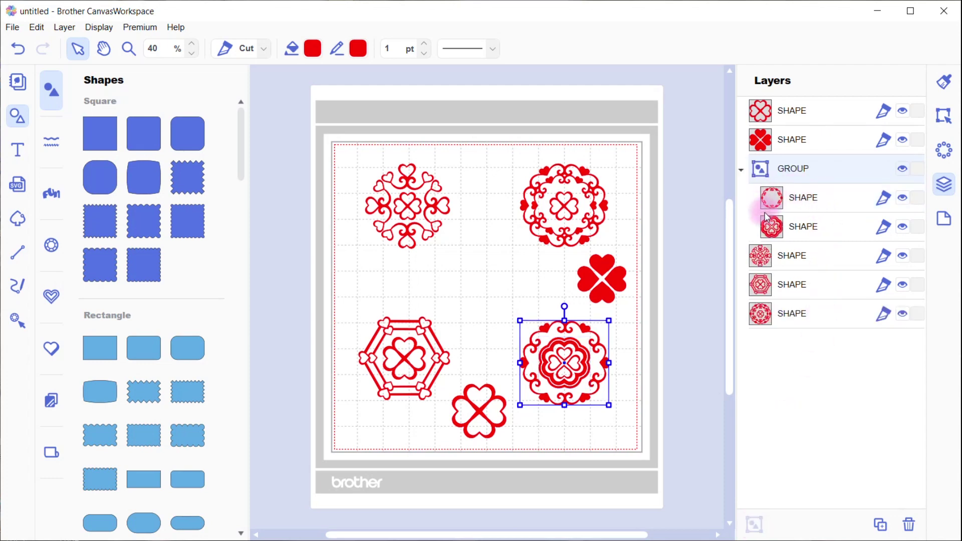
left_click(742, 173)
left_click(742, 173)
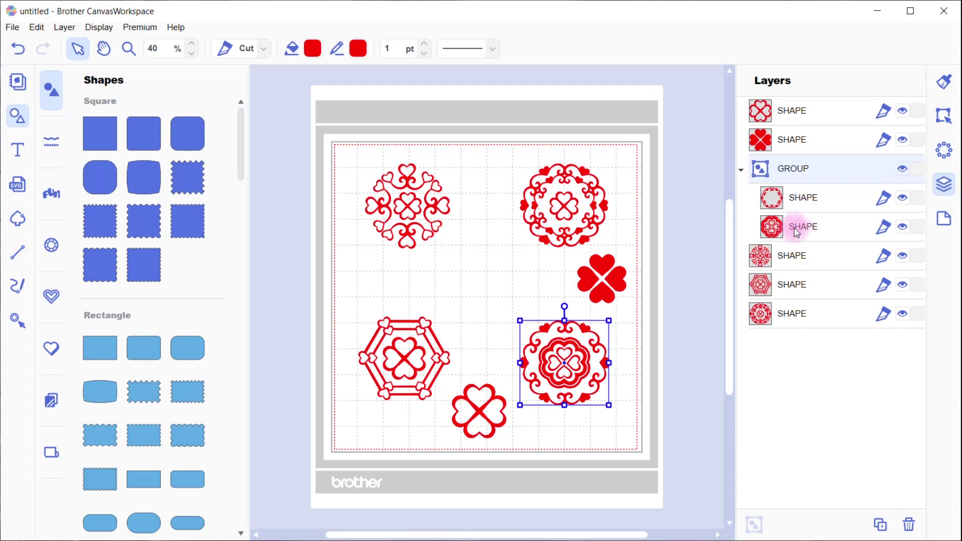
left_click(671, 399)
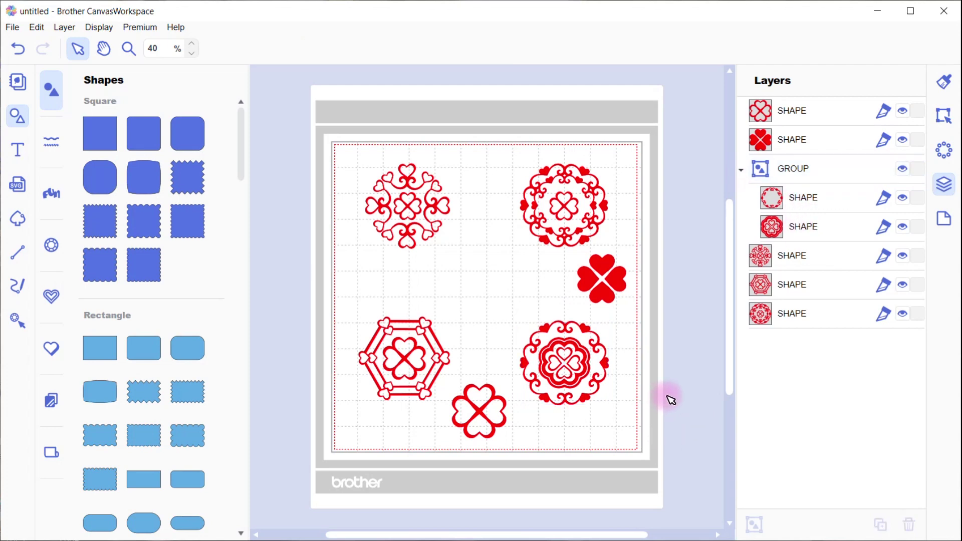
Change both shapes in the mandala group from Cut to Draw
left_click(885, 197)
left_click(913, 223)
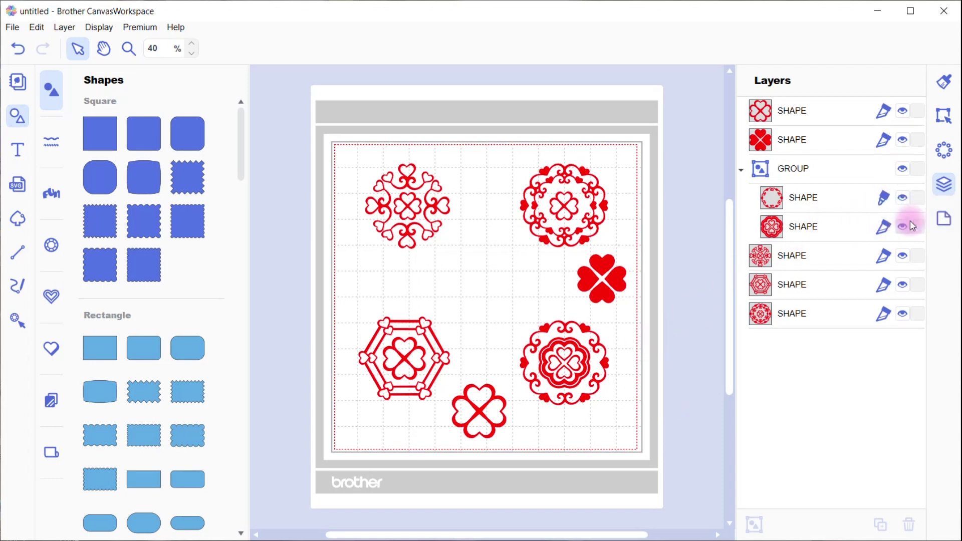
left_click(883, 229)
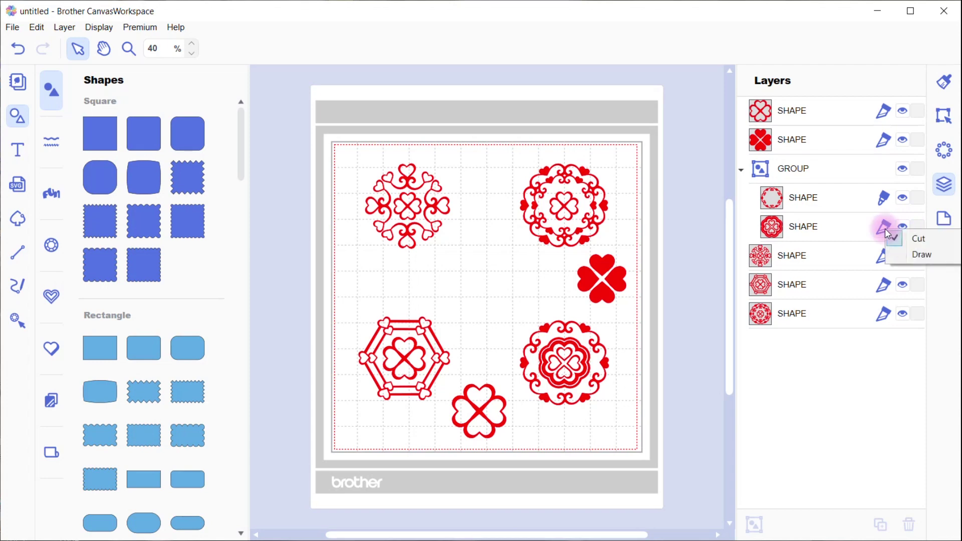
left_click(913, 256)
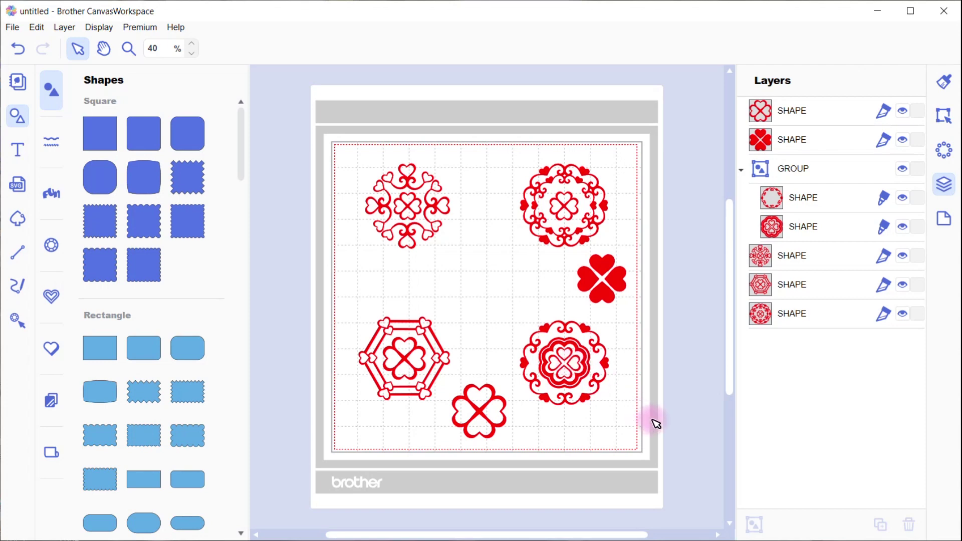
left_click(564, 363)
left_click(36, 27)
Ungroup the bottom-right mandala with Layer > Ungroup and select its centre flower alone
mouse_move(64, 28)
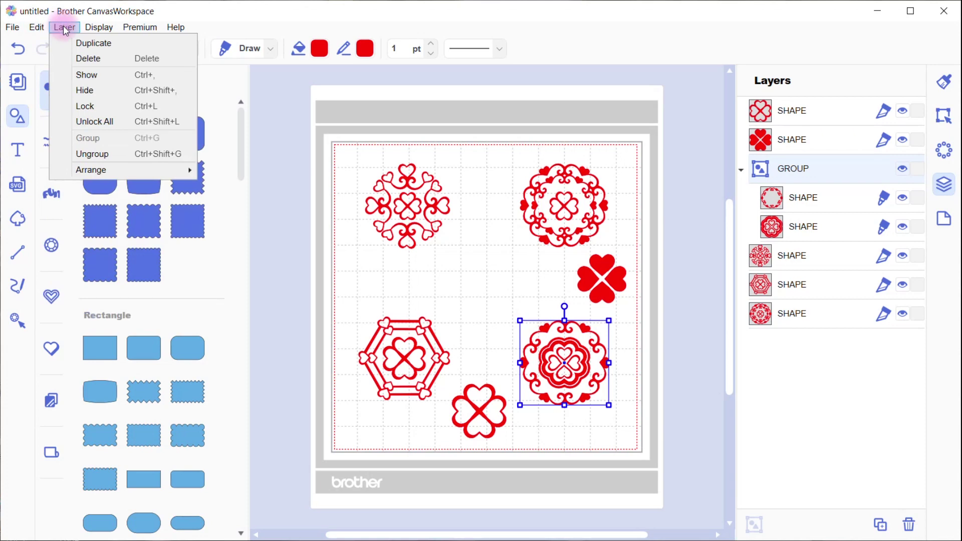
left_click(97, 155)
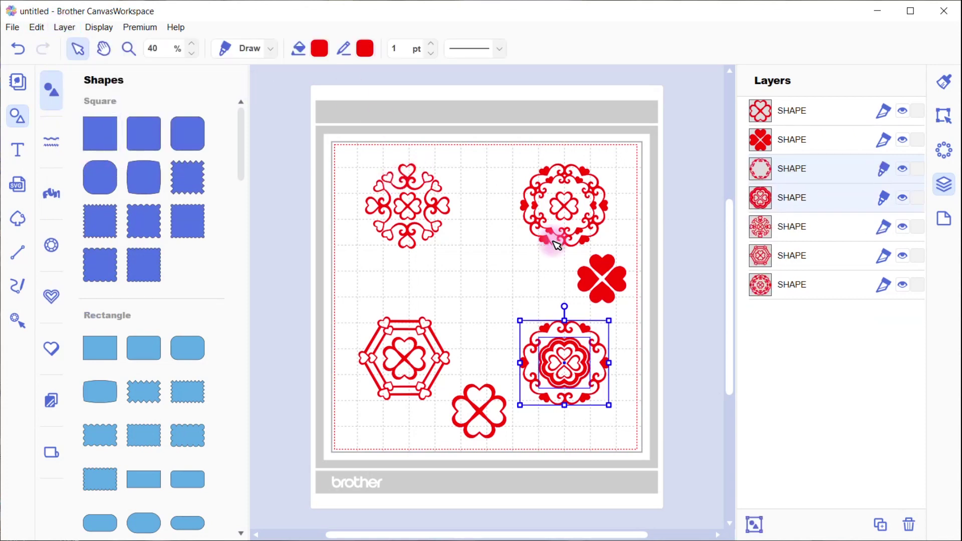
left_click(623, 358)
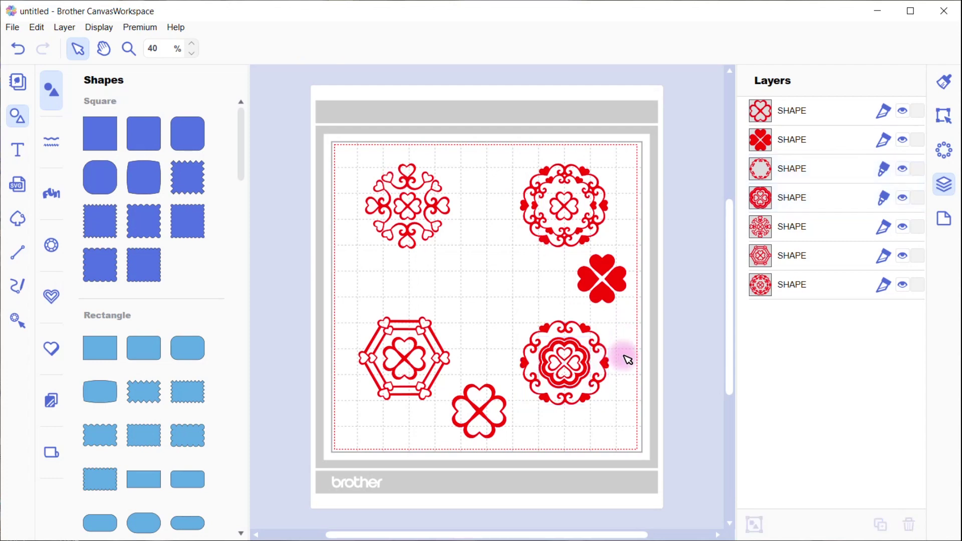
left_click(594, 358)
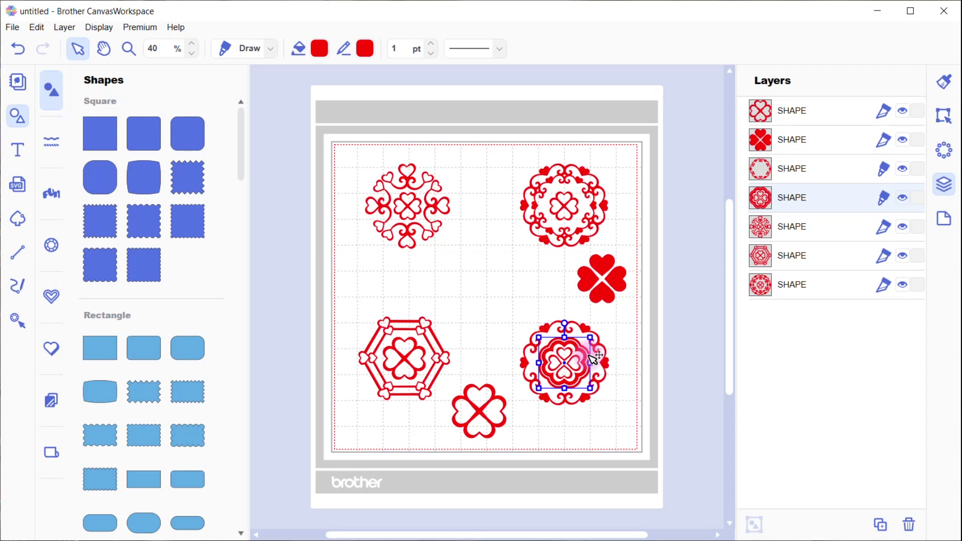